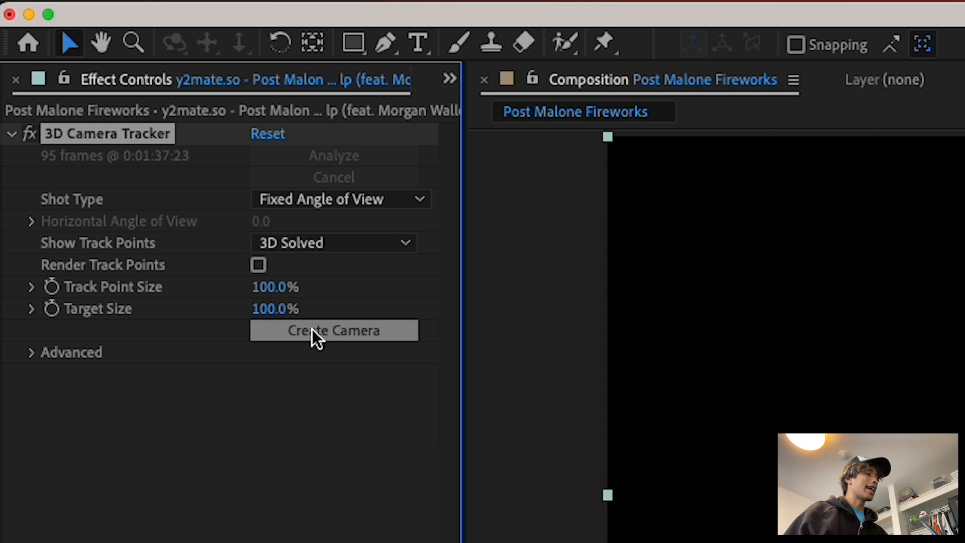
Create a camera from the solved 3D Camera Tracker data and select the new camera layer
click(313, 329)
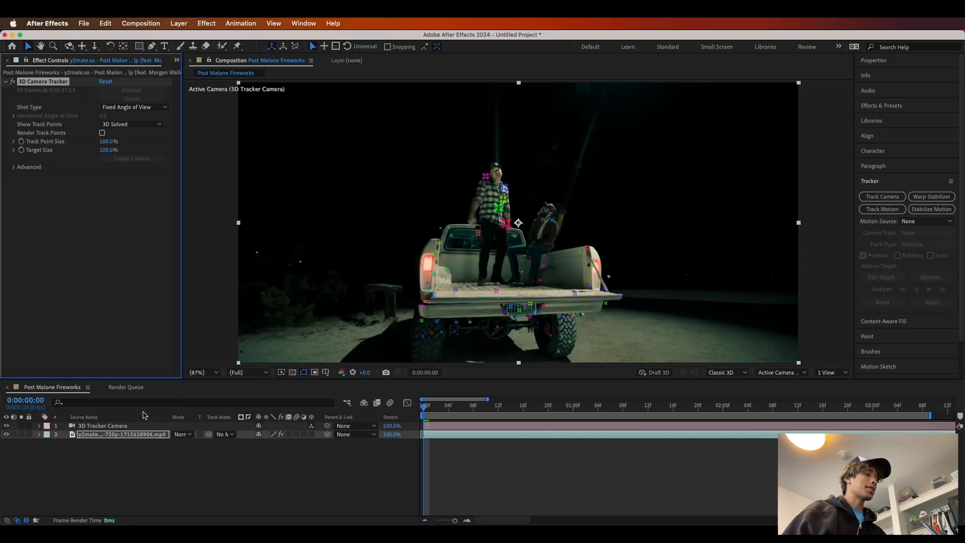
click(106, 426)
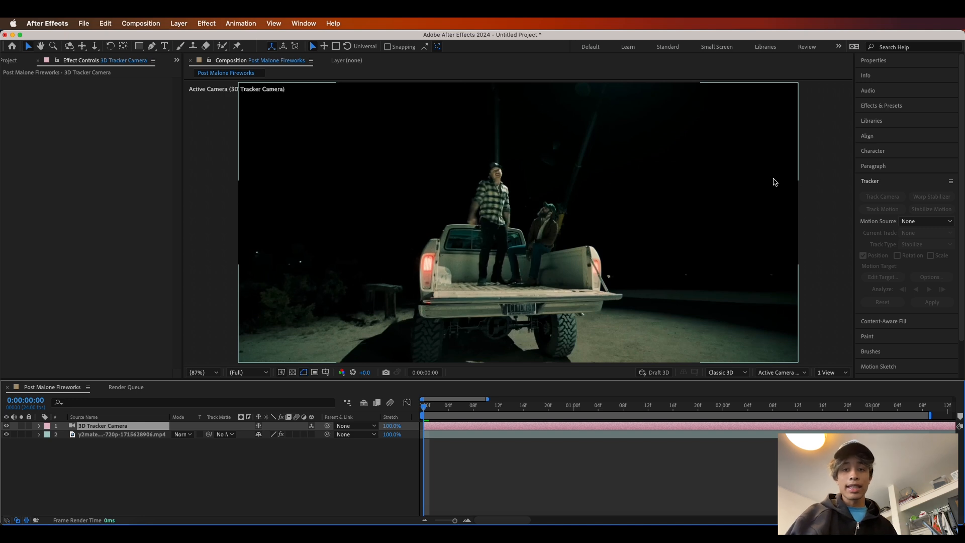
Add the fireworks overlay clip to the composition as the lowest layer, beneath the truck video
click(15, 61)
click(54, 170)
drag(64, 150, 123, 448)
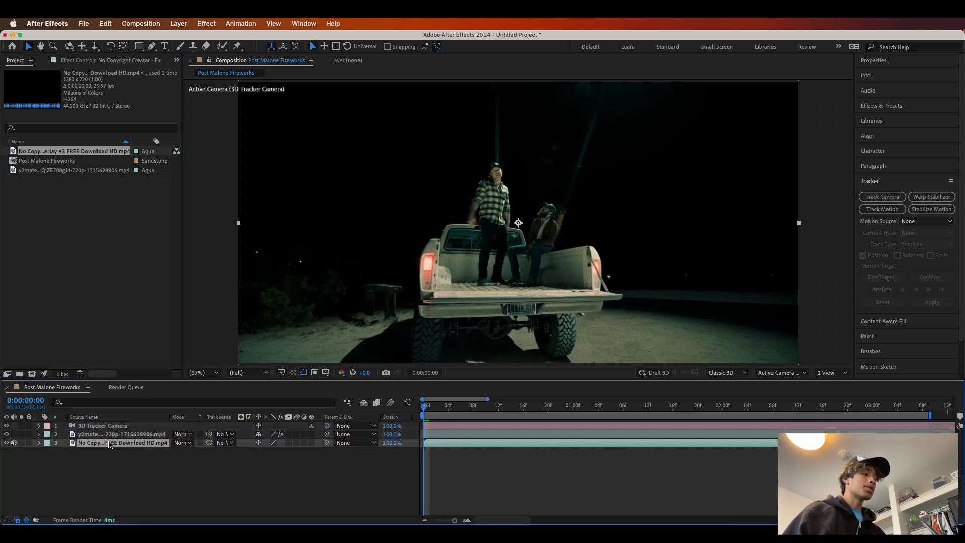
Hide the camera and truck video layers, mute the fireworks layer and preview it alone
click(6, 426)
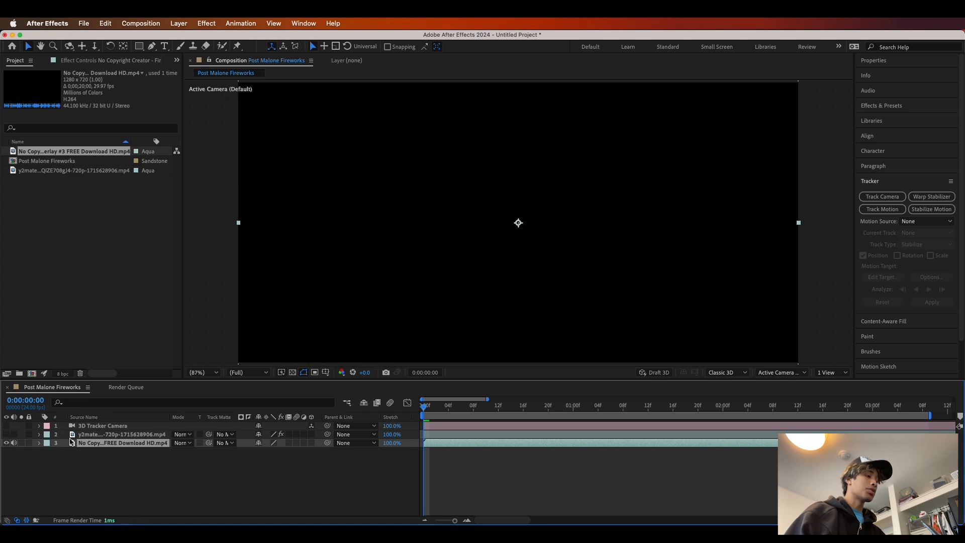
click(14, 443)
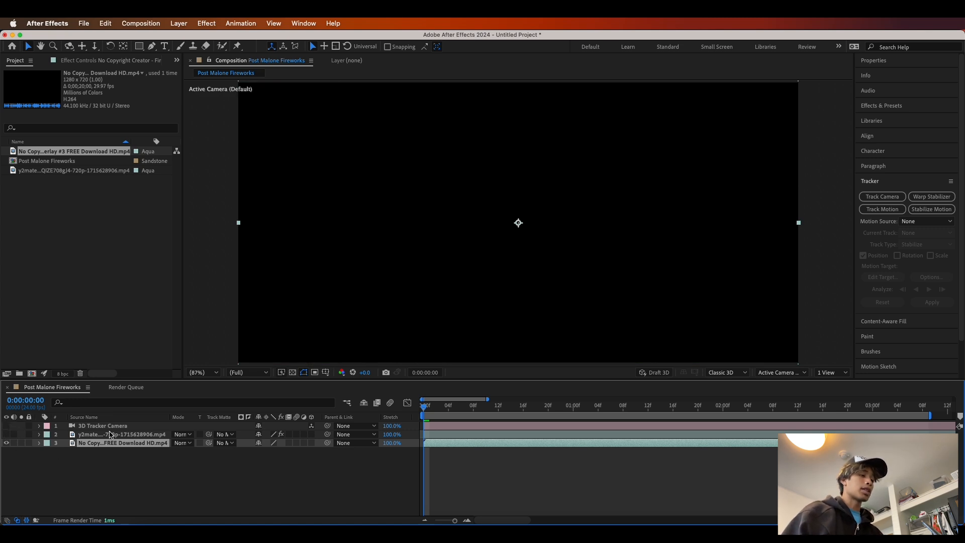
key(space)
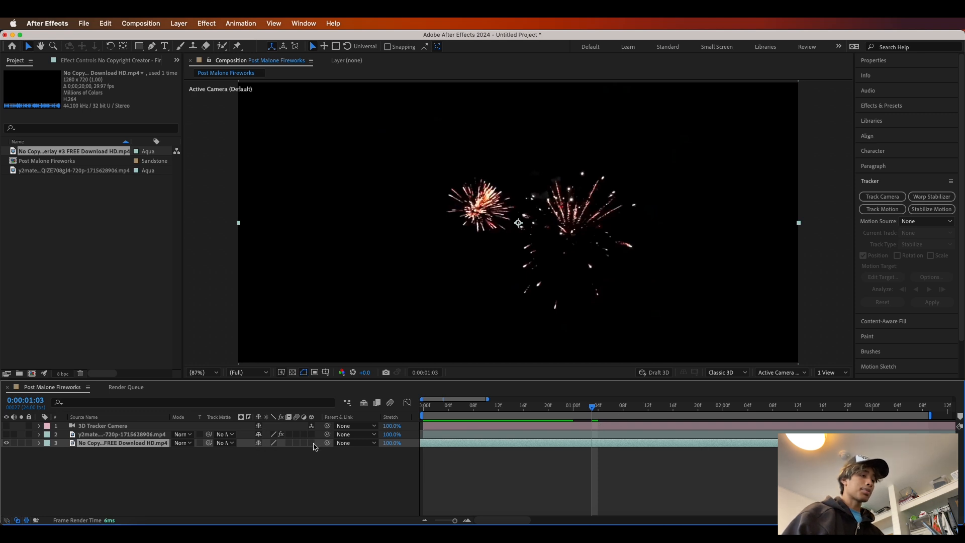
Make the fireworks layer 3D and show the truck video and camera layers again
click(312, 443)
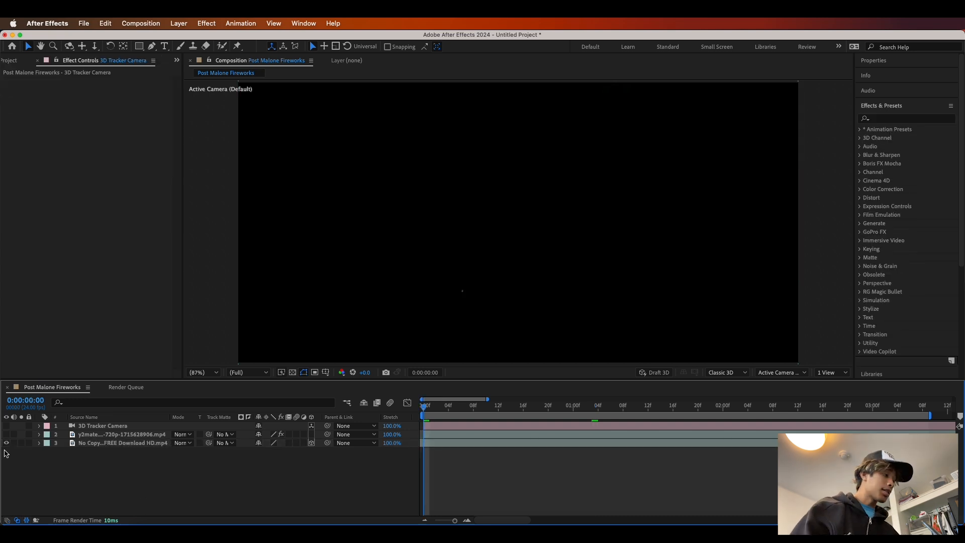
click(6, 434)
click(6, 426)
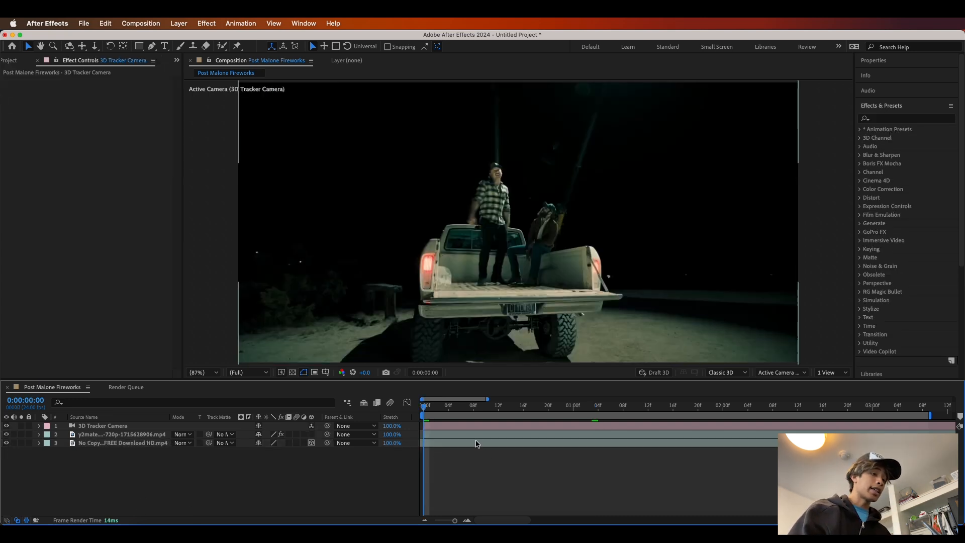
Scrub the first few frames to check how the 3D fireworks layer moves with the tracked camera
click(442, 427)
scroll(540, 262, down, 1)
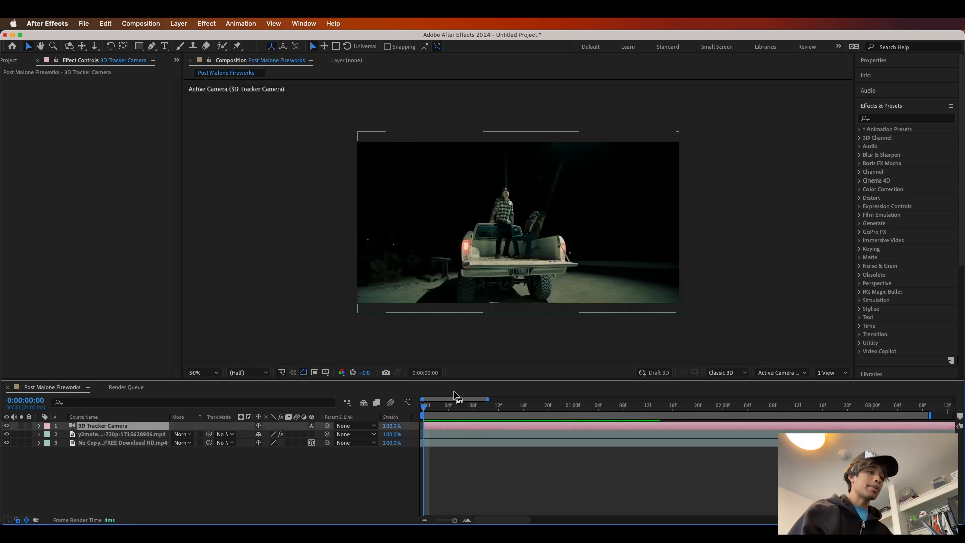
drag(424, 407, 454, 407)
click(128, 443)
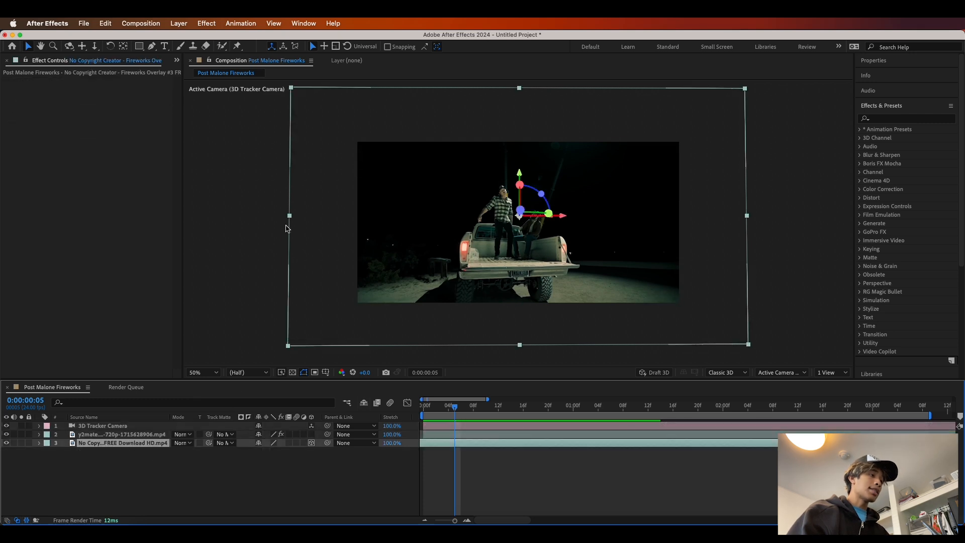
drag(457, 411, 413, 430)
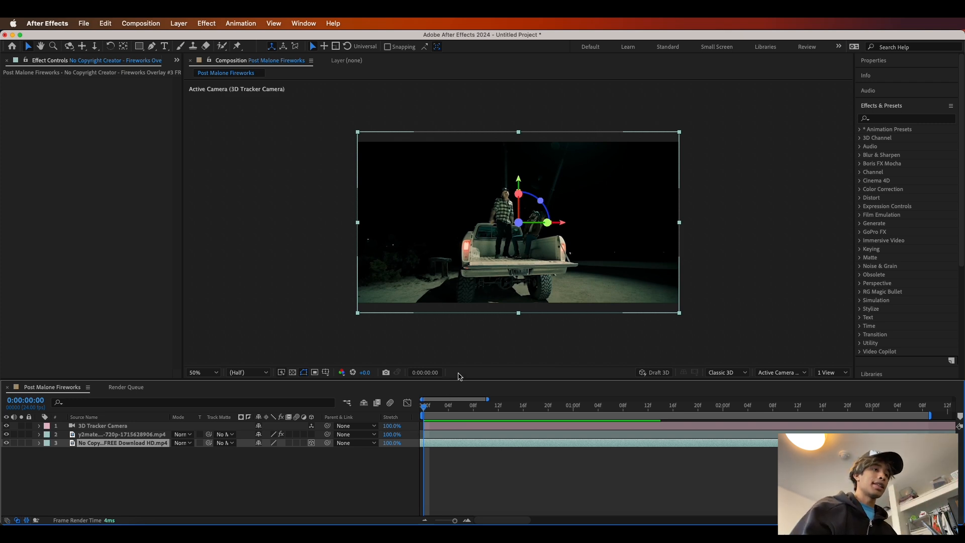
mouse_move(425, 407)
mouse_down()
mouse_move(495, 414)
mouse_move(422, 414)
mouse_up()
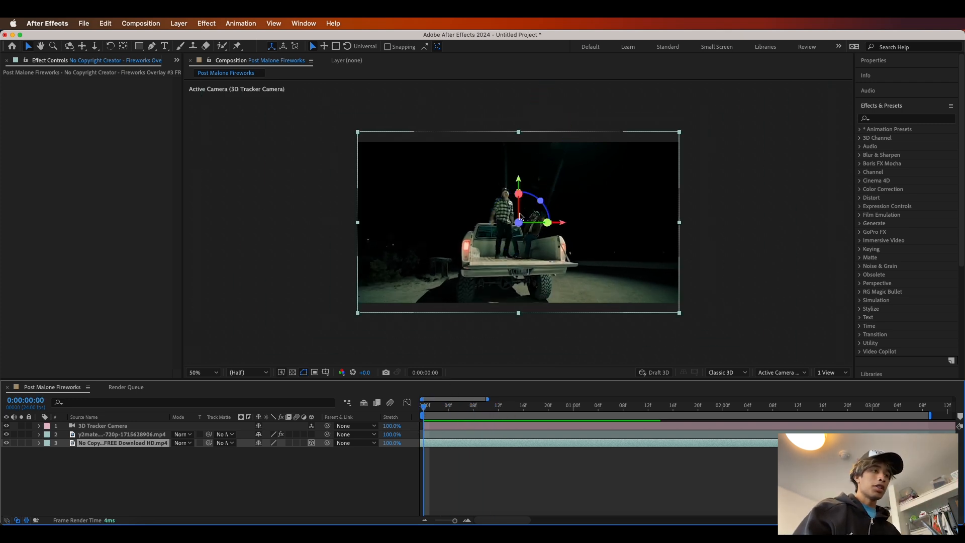
Push the fireworks layer farther back in 3D depth behind the truck, trying several distances and undoing the last change
drag(518, 224, 542, 29)
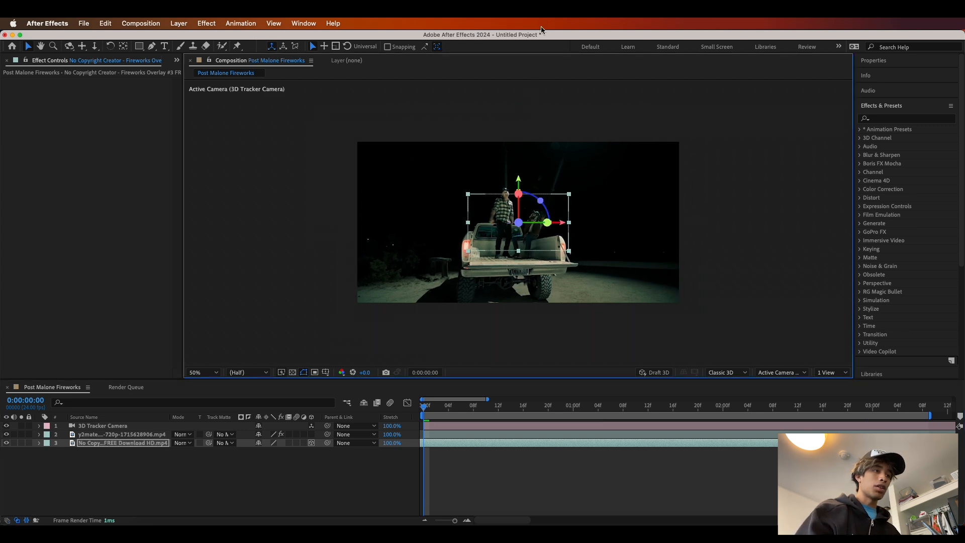
drag(519, 223, 790, 162)
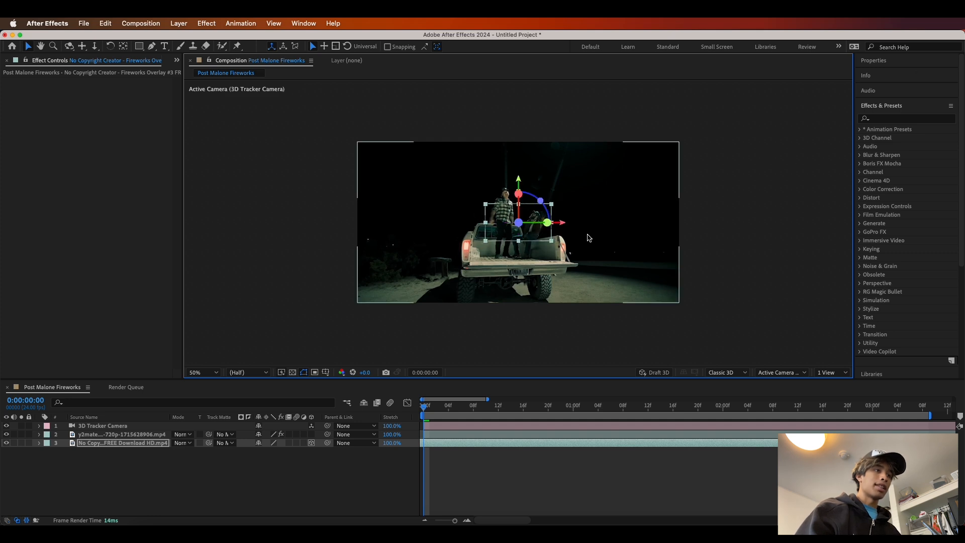
drag(545, 234, 636, 155)
drag(424, 405, 524, 417)
drag(517, 220, 526, 225)
drag(611, 170, 664, 149)
key(F2)
key(super+z)
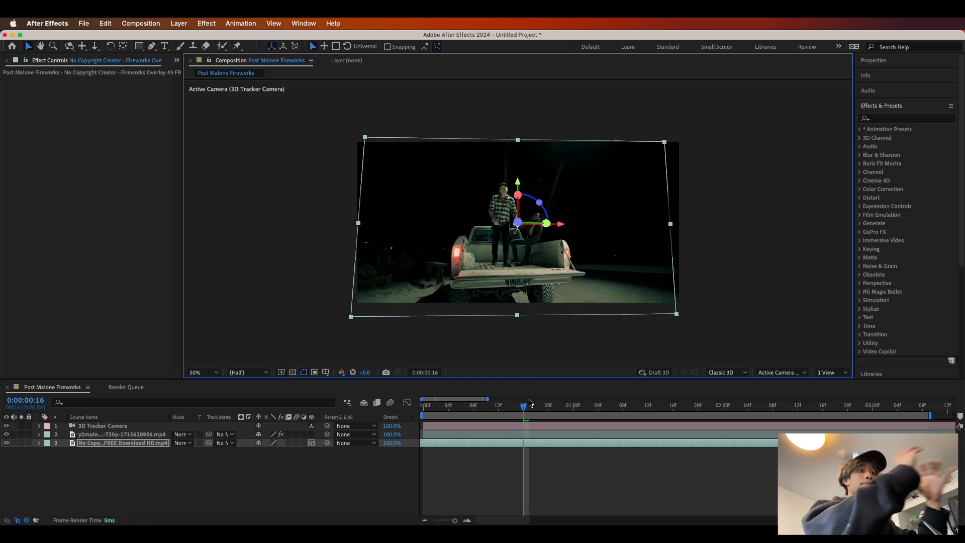
Scrub back and forth through the shot to check the parallax of the pushed-back fireworks layer
drag(534, 406, 617, 410)
drag(518, 208, 519, 210)
drag(616, 410, 543, 409)
drag(519, 198, 519, 203)
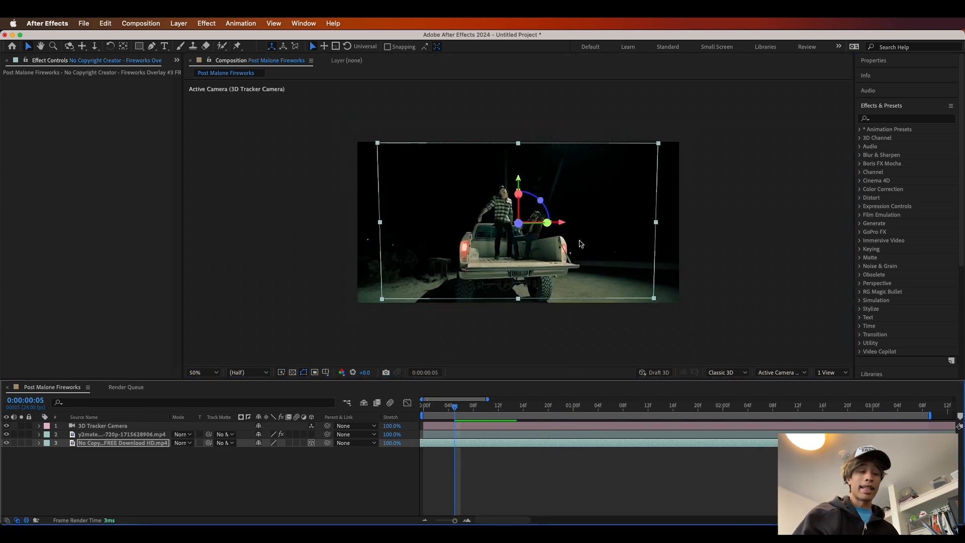
Find the Luma Key effect and apply it to the truck video layer
key(/)
click(891, 121)
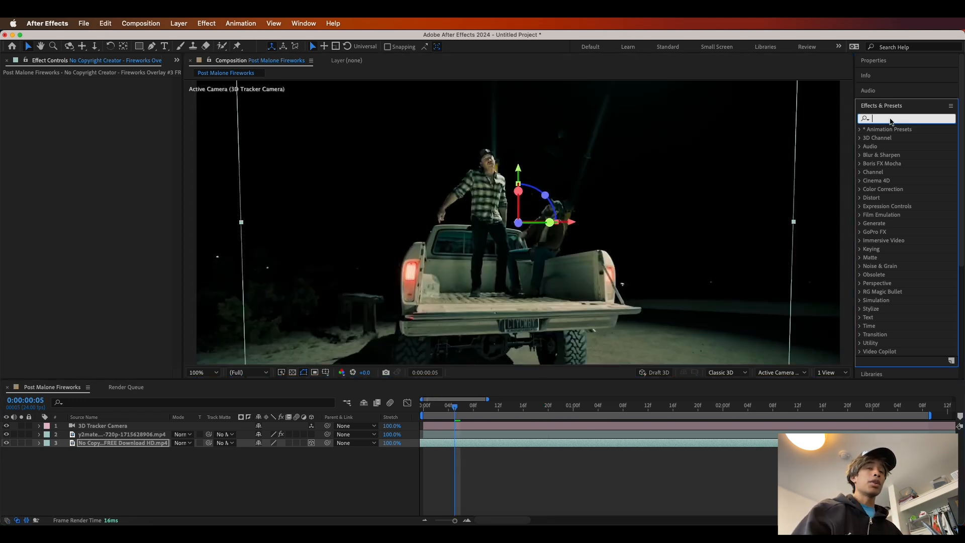
text(luma)
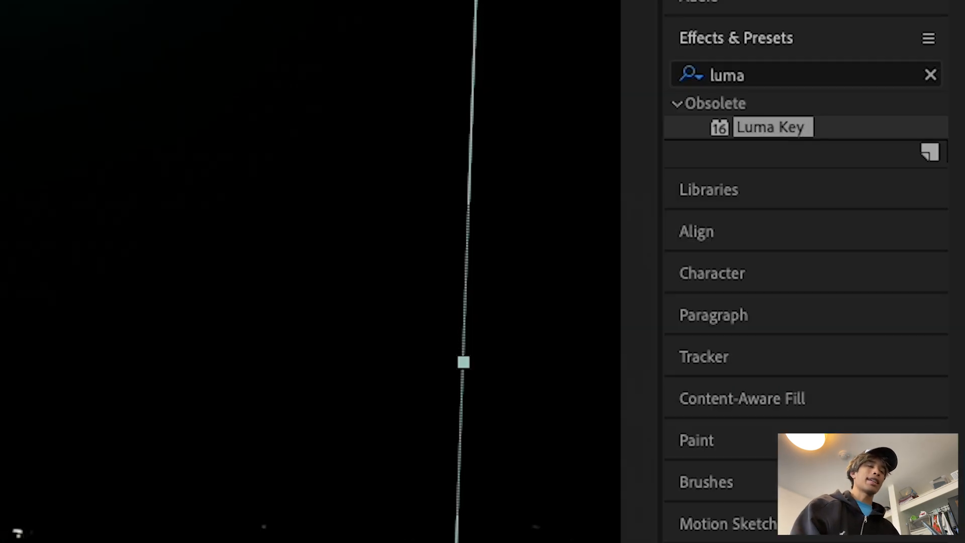
drag(771, 133, 458, 437)
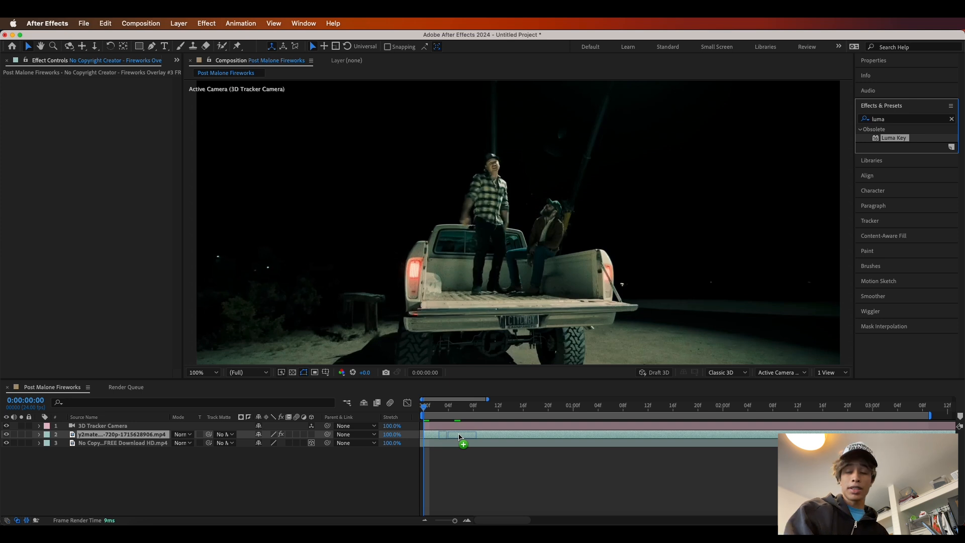
drag(459, 437, 459, 437)
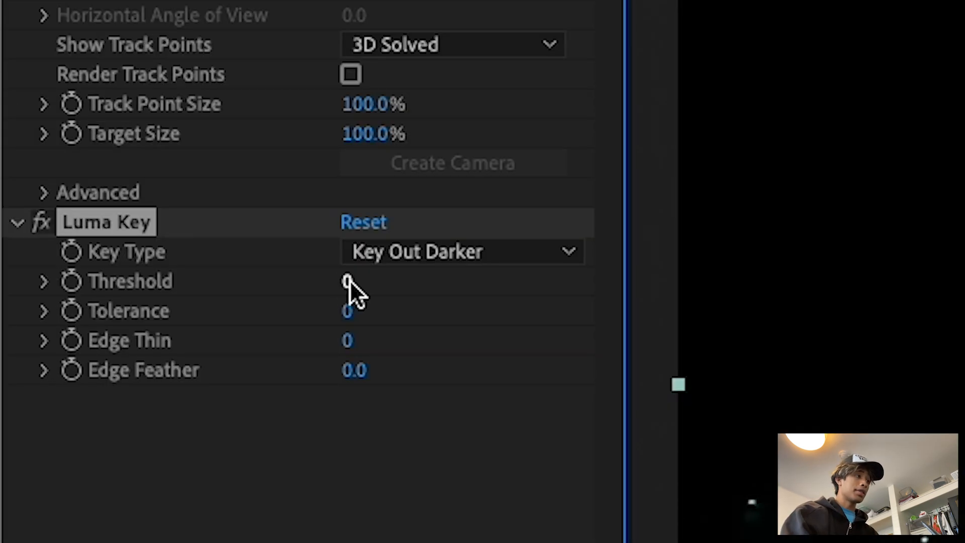
Set the Luma Key threshold to 16 and check the keyed fireworks around 0:00:01:02
drag(102, 194, 108, 192)
drag(372, 280, 378, 281)
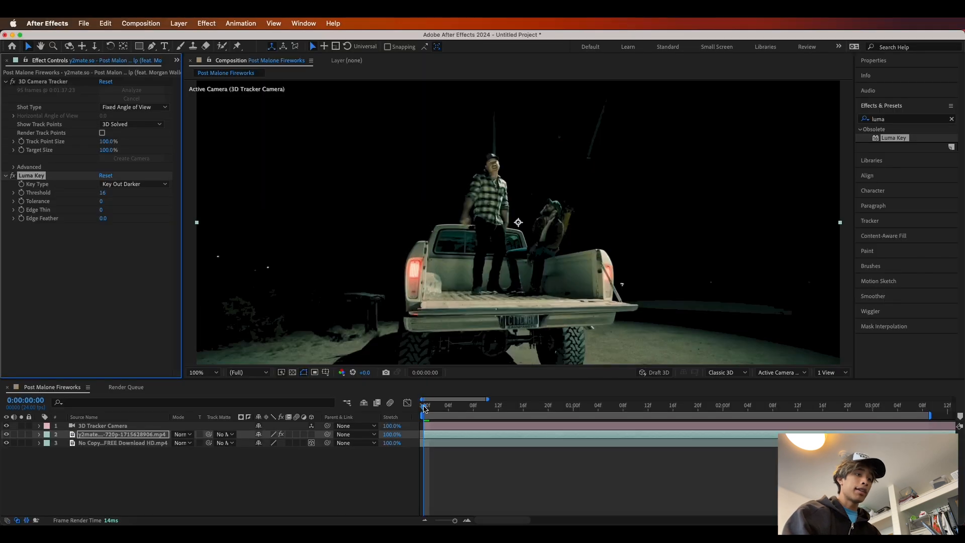
drag(424, 406, 586, 392)
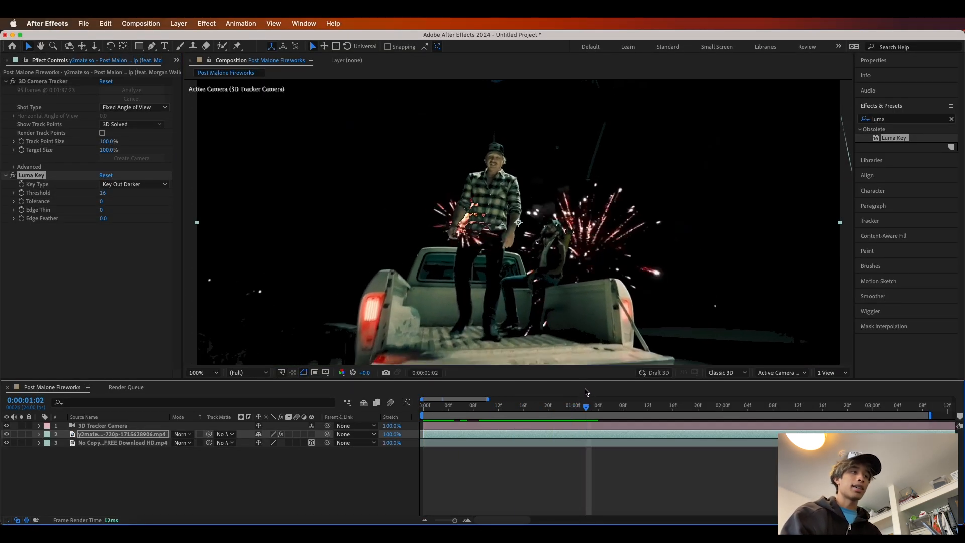
Lower the Luma Key threshold to 3 and set its edge feather to 5.7
scroll(495, 265, down, 1)
scroll(495, 265, up, 1)
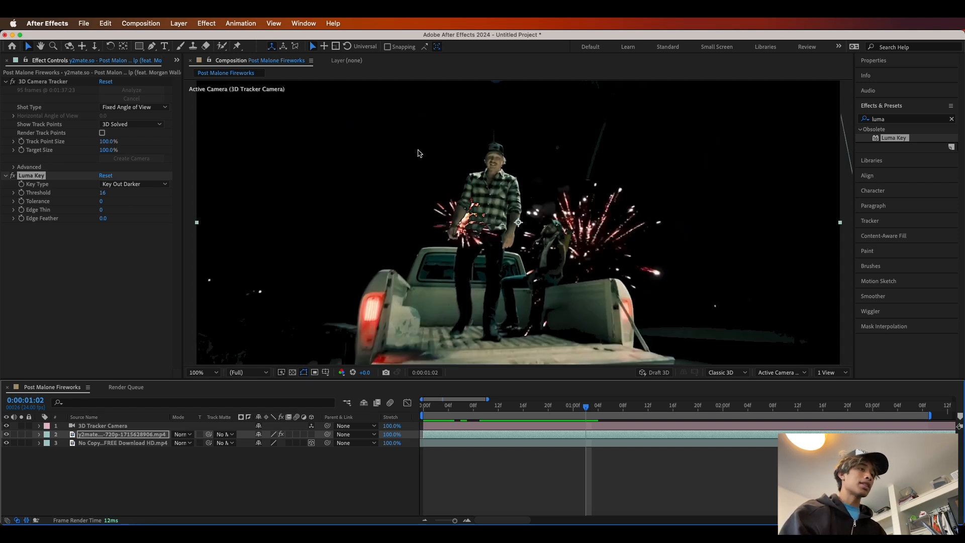
scroll(478, 195, up, 1)
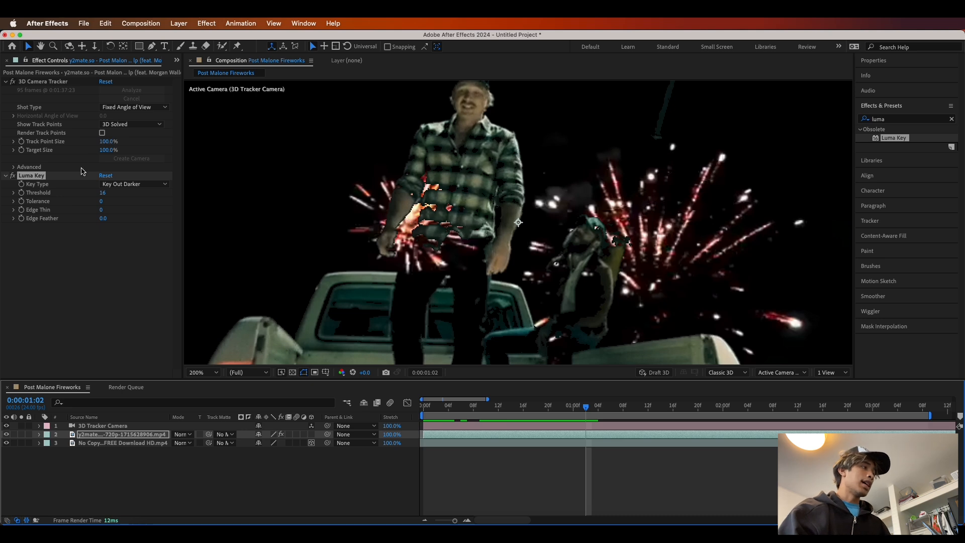
drag(102, 193, 98, 195)
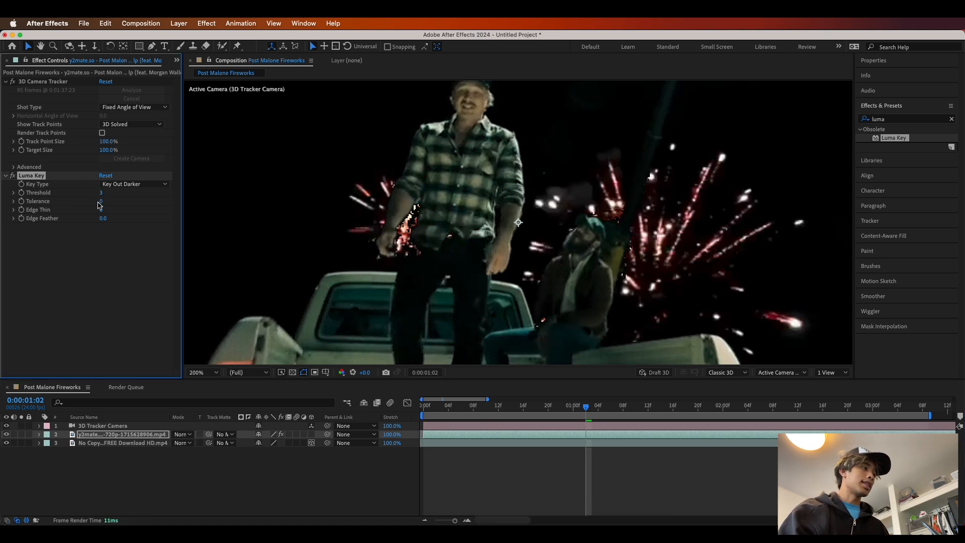
key(space)
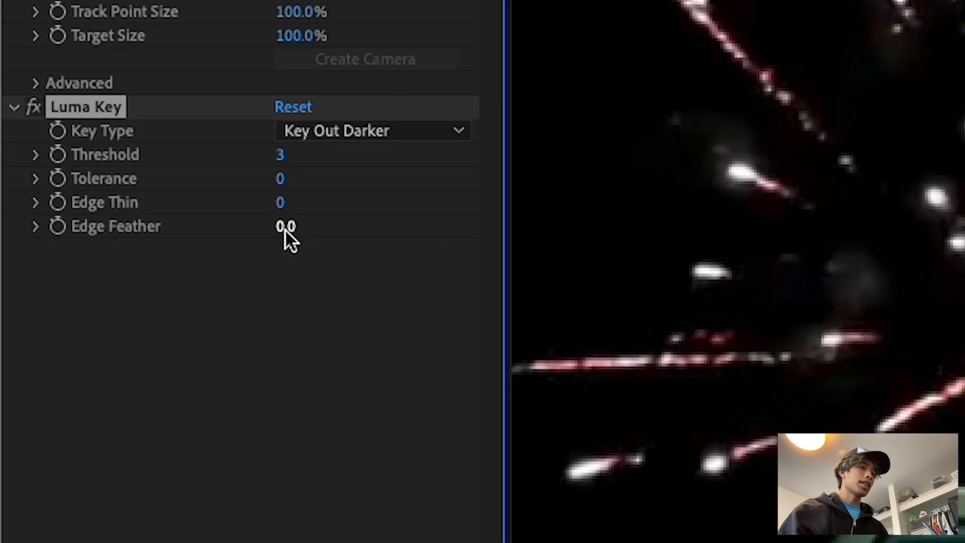
drag(102, 219, 128, 220)
drag(358, 231, 364, 230)
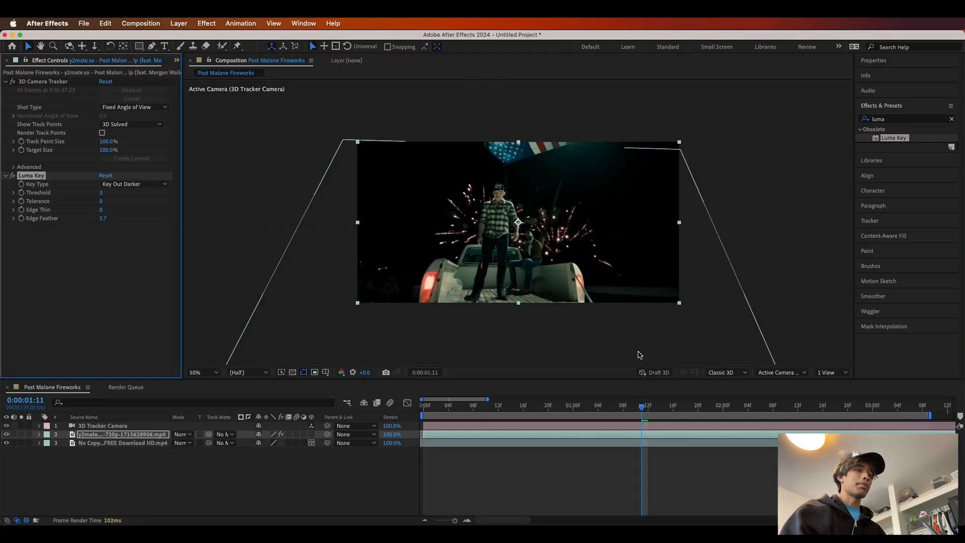
Play back the composite to check how the keyed fireworks look behind the performers
key(space)
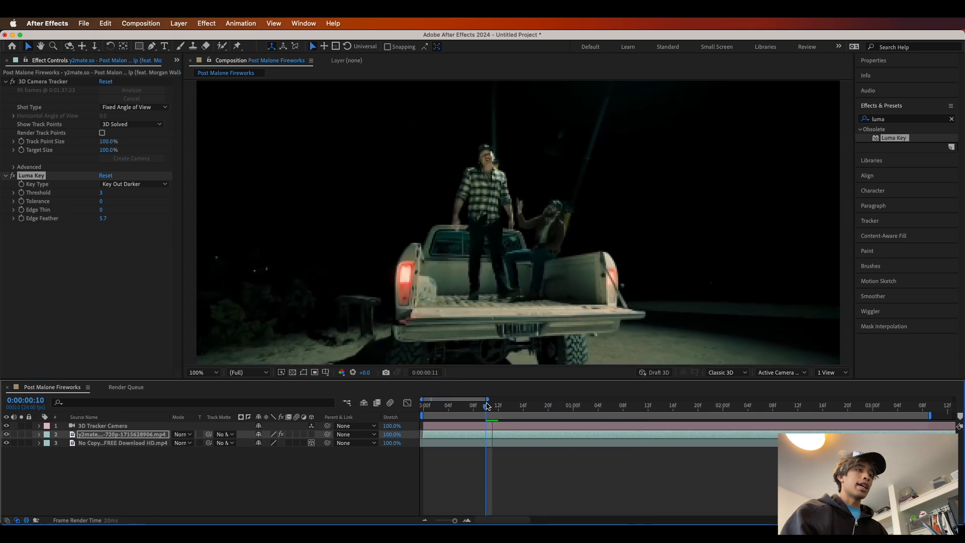
key(space)
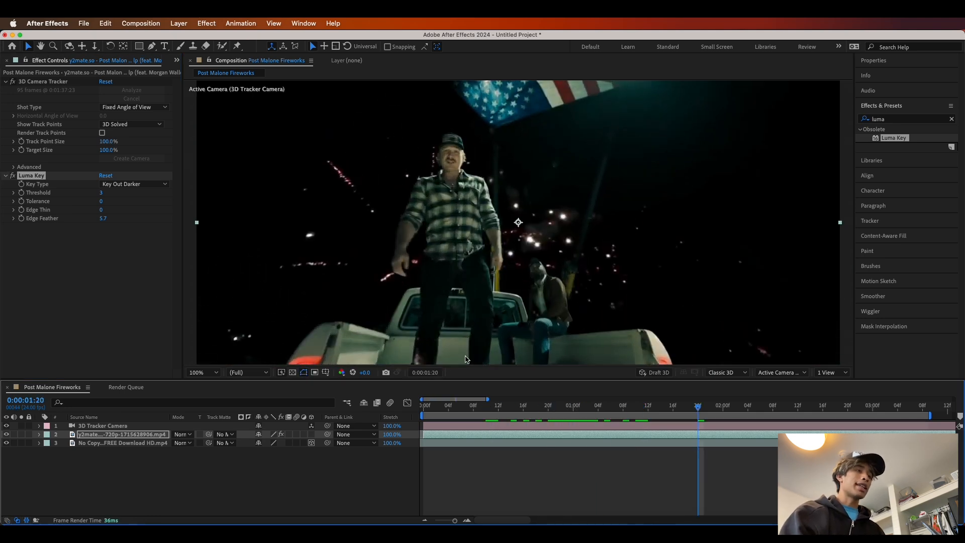
click(207, 374)
click(200, 193)
key(space)
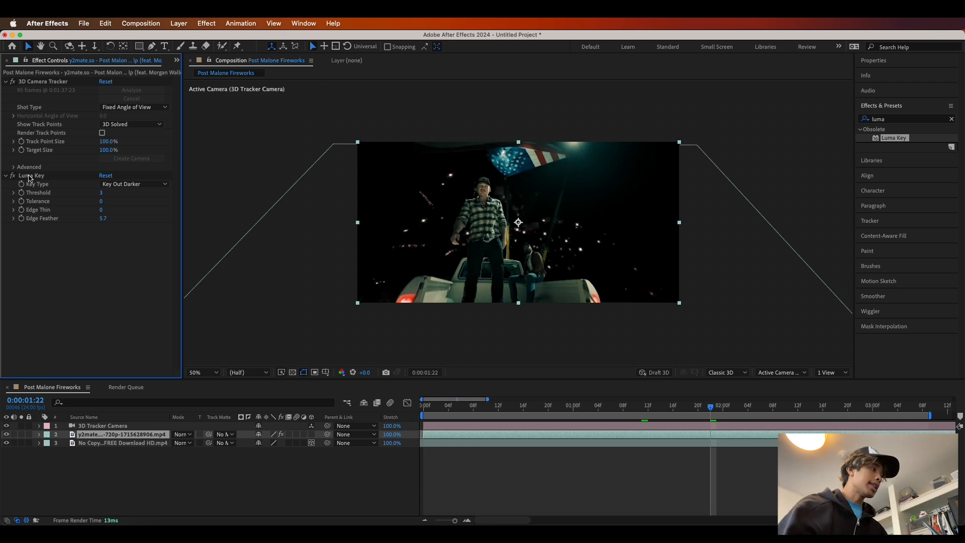
Delete the Luma Key effect from the truck video layer
click(28, 177)
key(Delete)
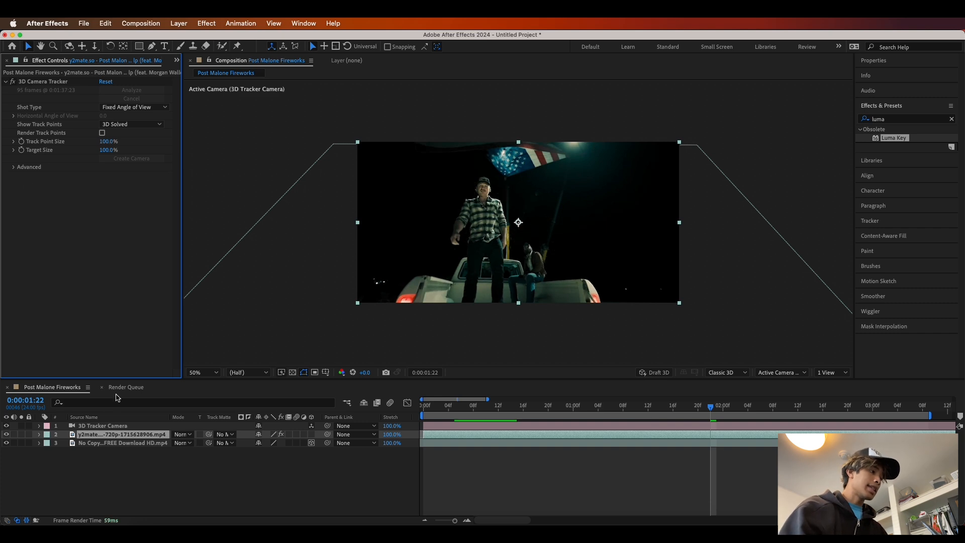
Duplicate the truck video layer, return to the first frame and open the duplicate in its own layer view
click(112, 438)
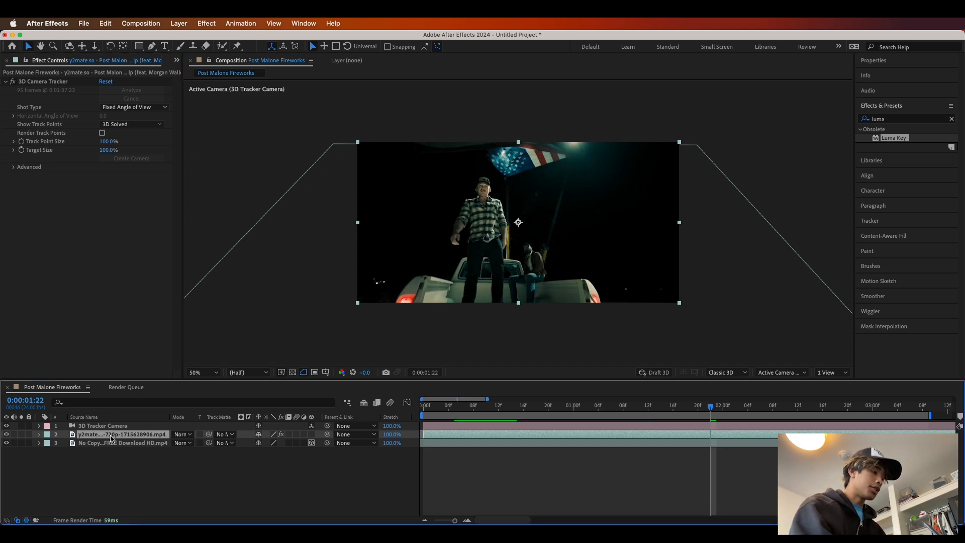
key(super+d)
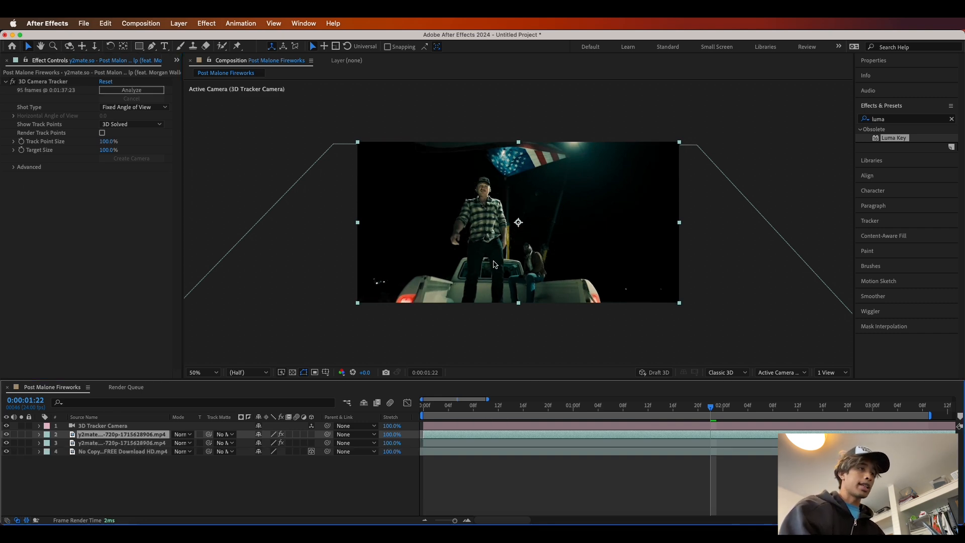
drag(708, 411, 408, 406)
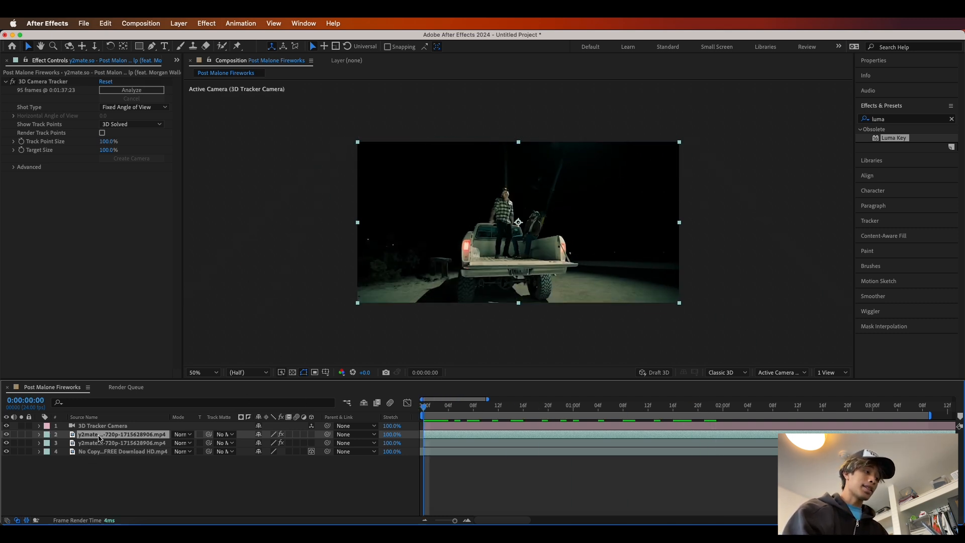
double_click(515, 192)
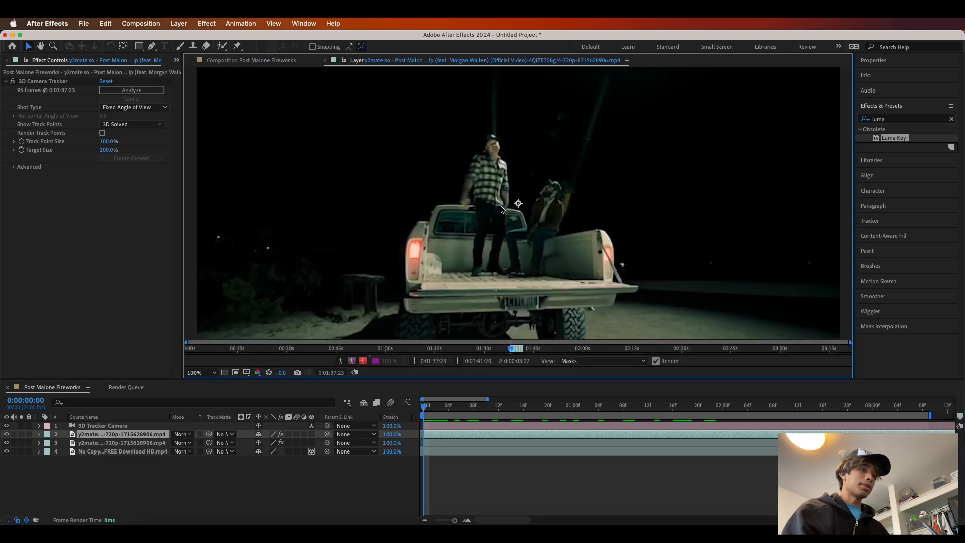
Paint Roto Brush foreground strokes over the standing performer and the truck bed on the first frame of the duplicate layer
click(220, 45)
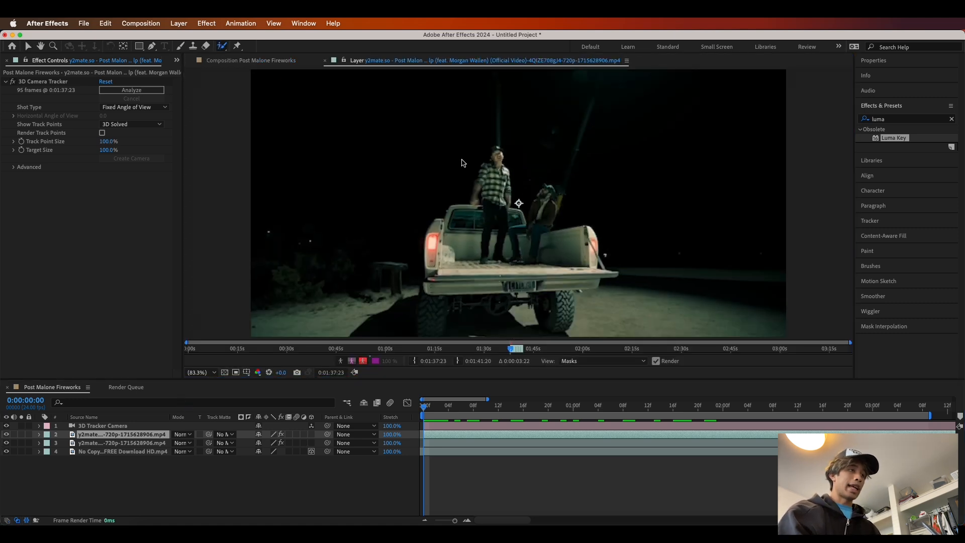
drag(493, 178, 493, 175)
drag(493, 182, 495, 230)
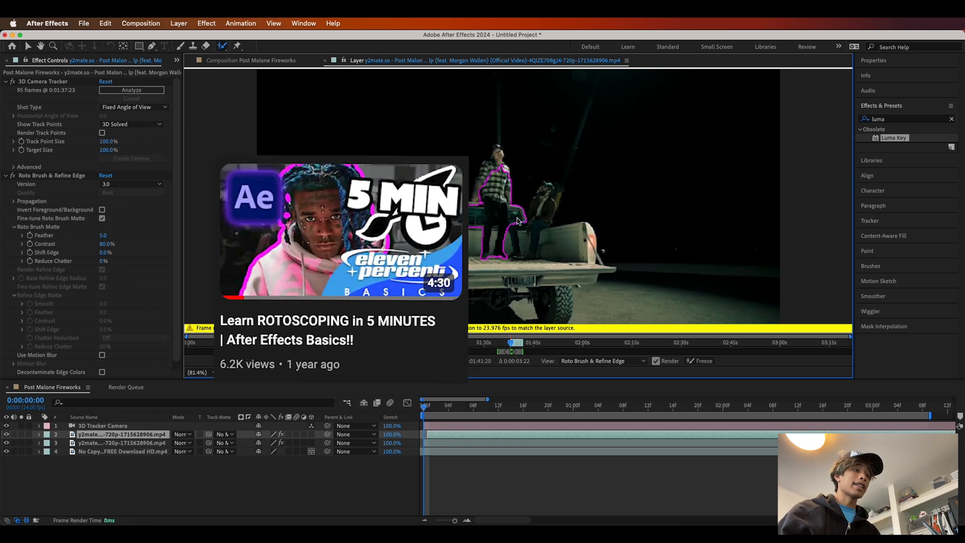
mouse_move(490, 215)
mouse_down()
mouse_move(468, 235)
mouse_move(491, 266)
mouse_move(518, 259)
mouse_move(557, 268)
mouse_move(586, 246)
mouse_up()
drag(505, 276, 528, 277)
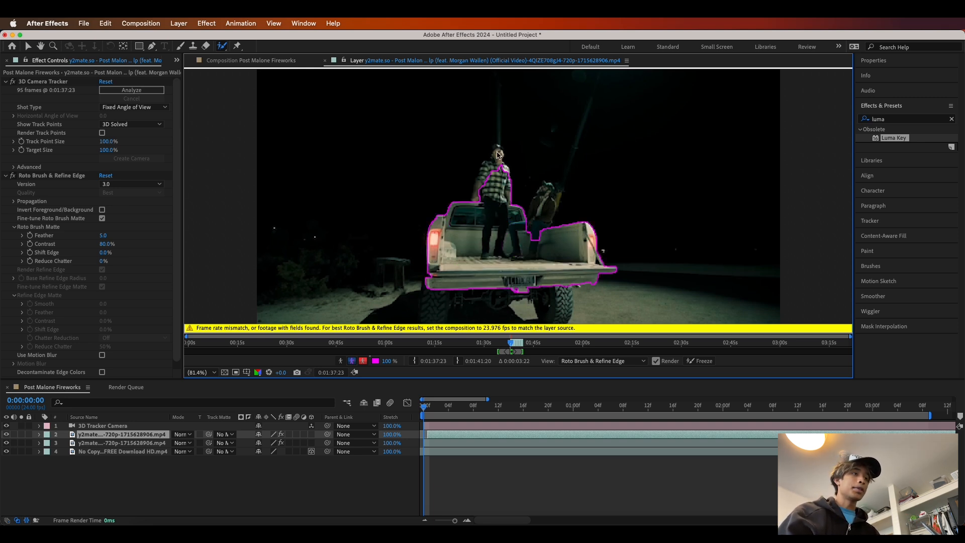
drag(497, 169, 506, 186)
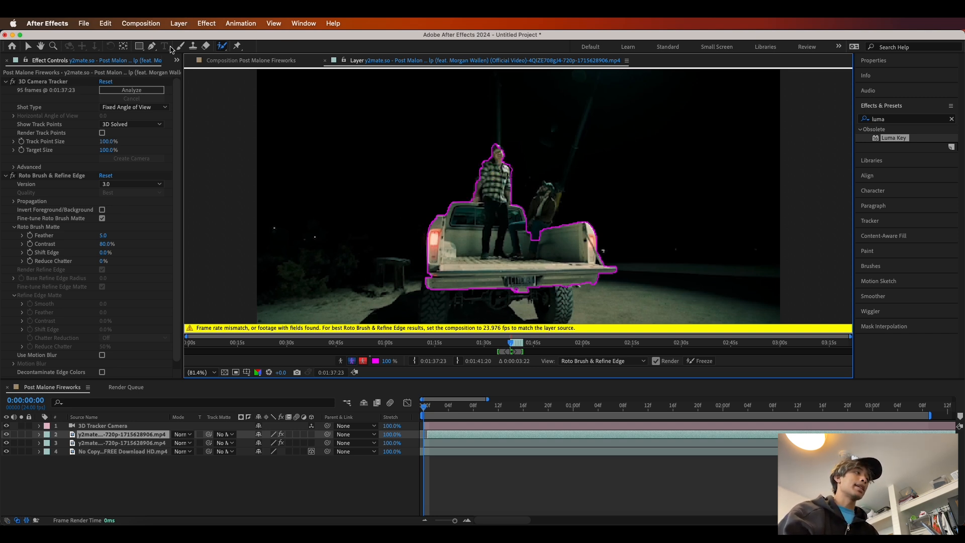
Set the composition's frame rate to 23.976 fps to match the source footage
click(129, 21)
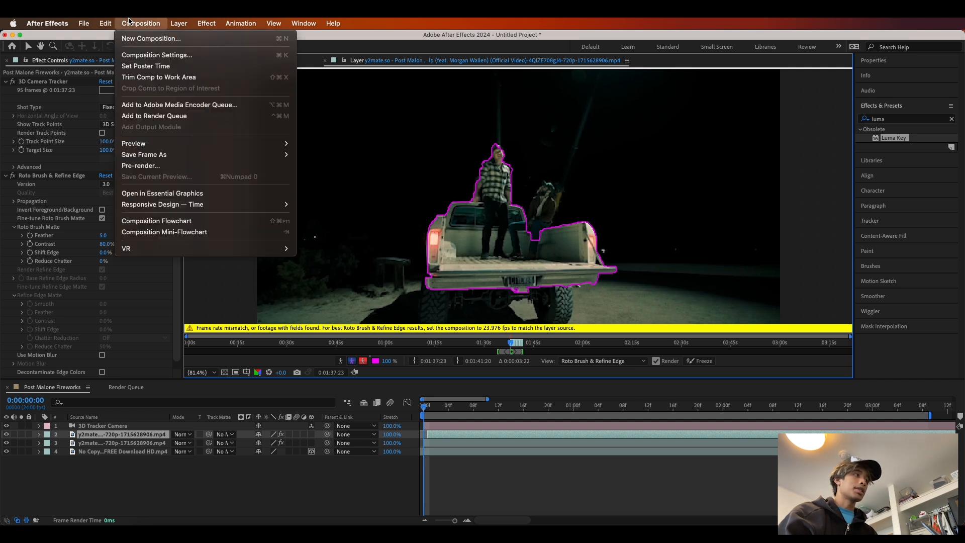
click(173, 54)
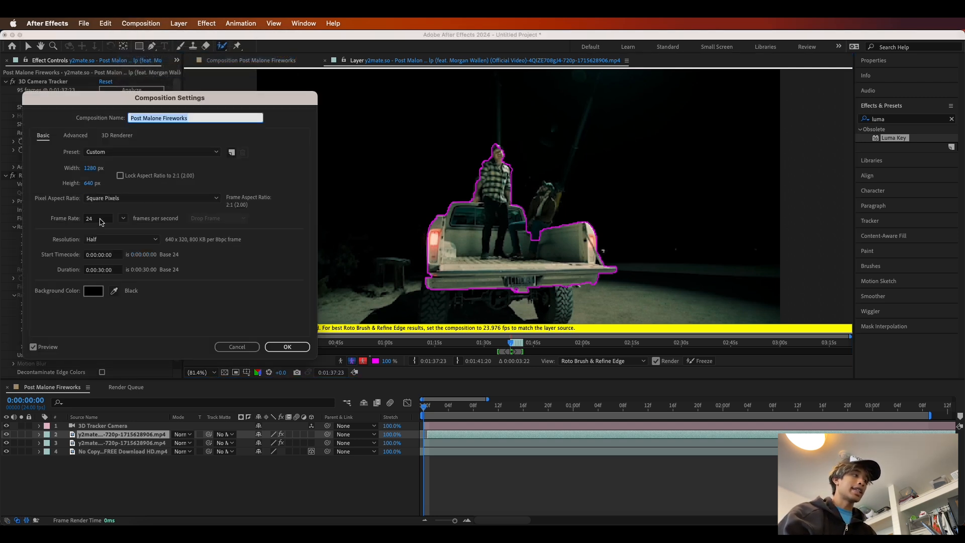
click(101, 222)
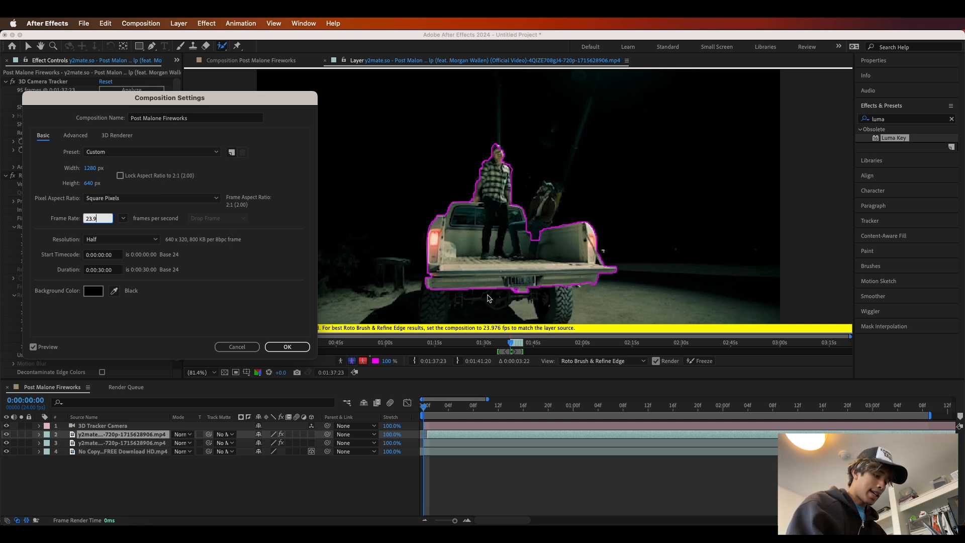
click(306, 346)
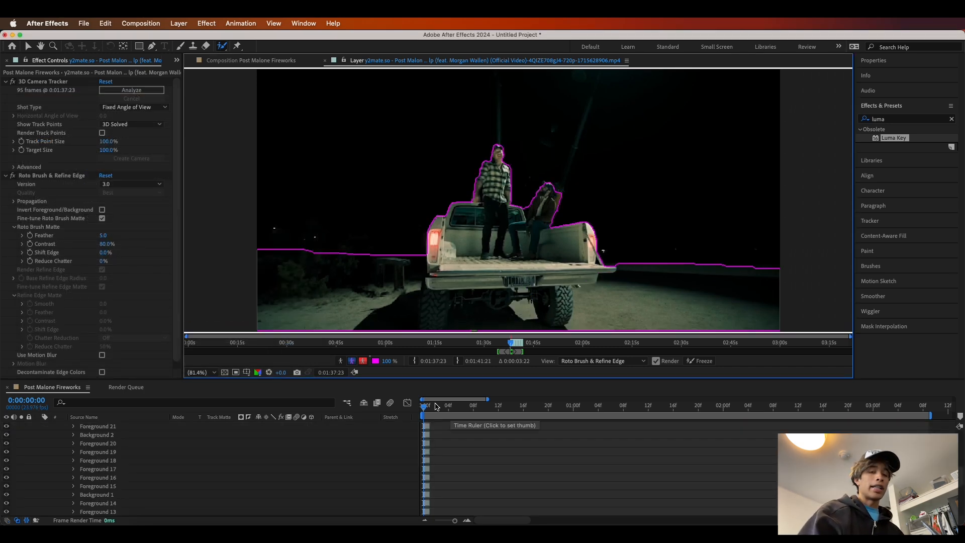
Add the seated performer's raised hand to the Roto Brush selection at frame 13 and continue the matte through the rest of the shot
drag(424, 408, 506, 407)
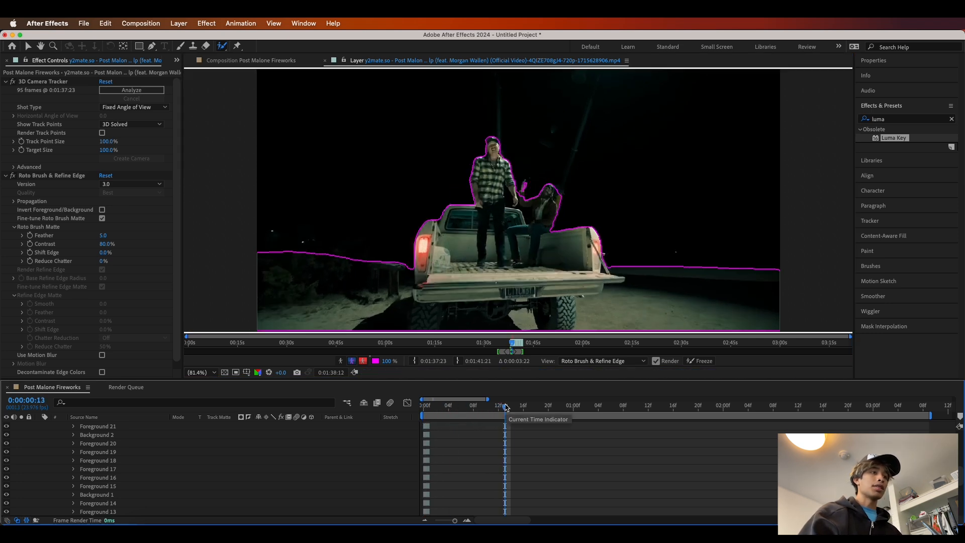
drag(522, 189, 522, 197)
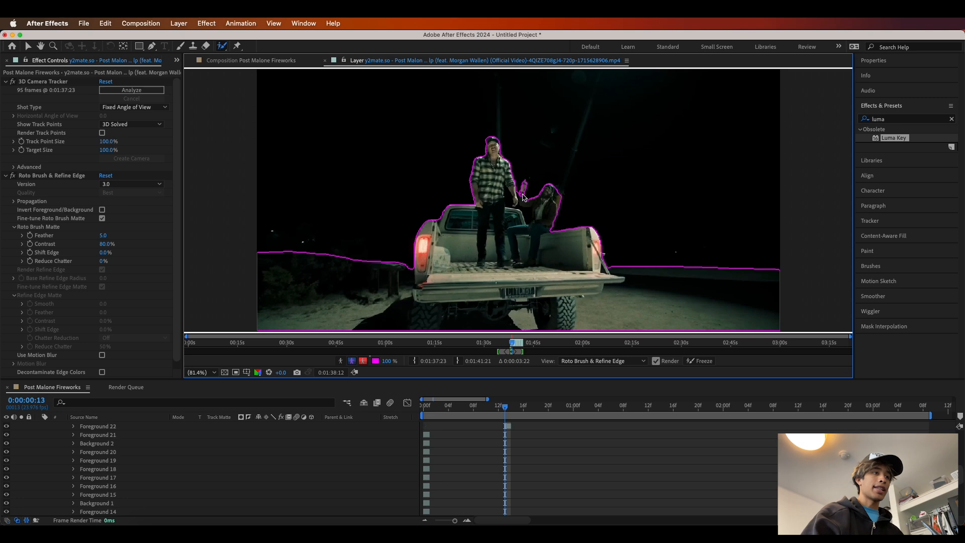
drag(508, 400, 564, 405)
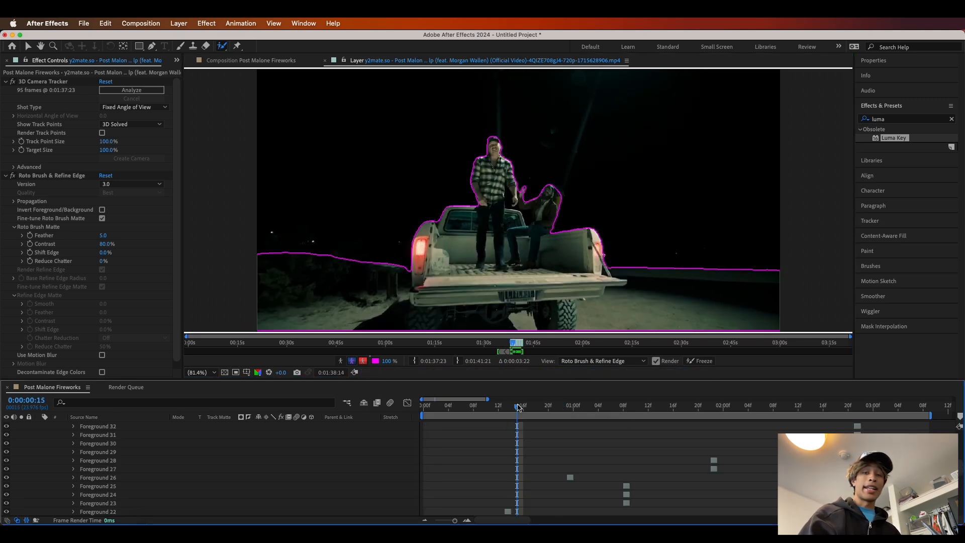
drag(518, 404, 747, 404)
click(478, 309)
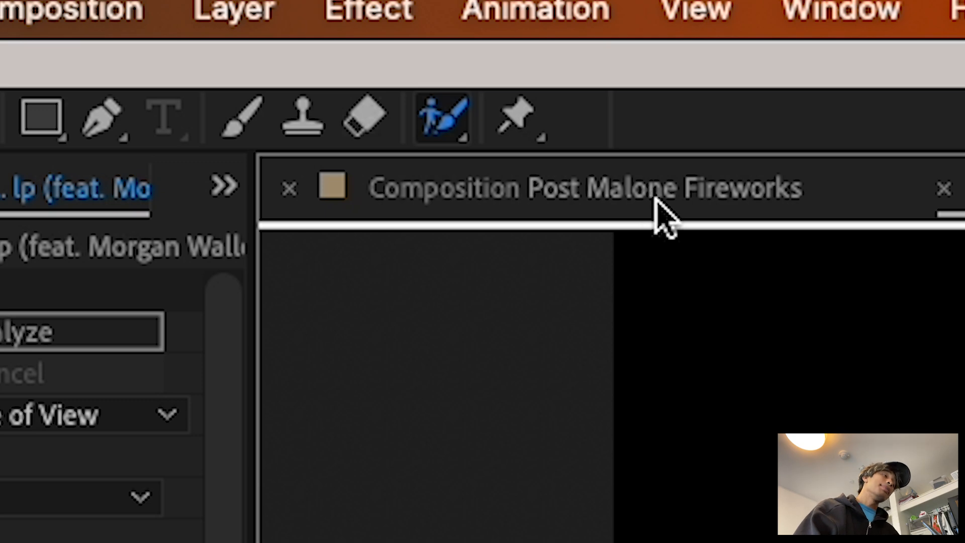
Return to the Post Malone Fireworks composition and move the fireworks layer between the rotoscoped duplicate and the original truck video
click(657, 199)
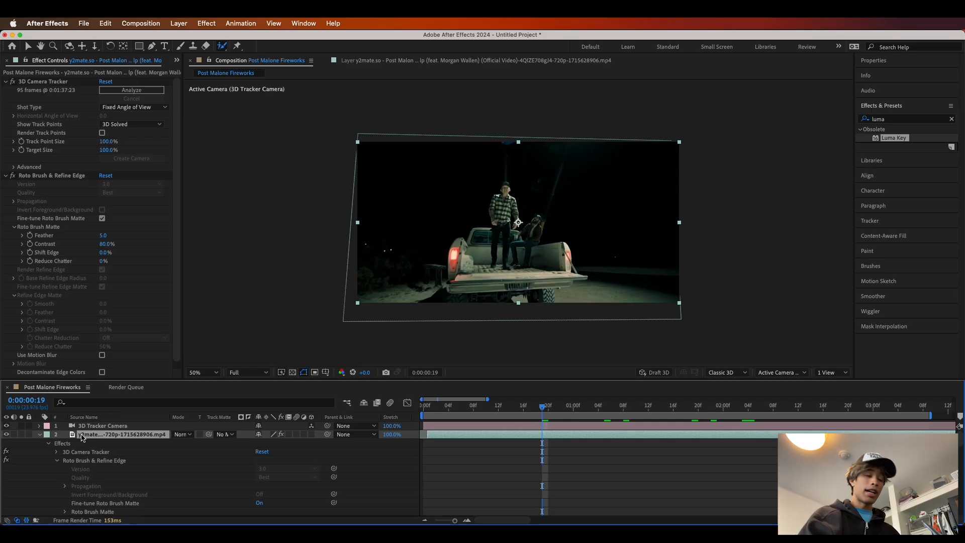
click(40, 435)
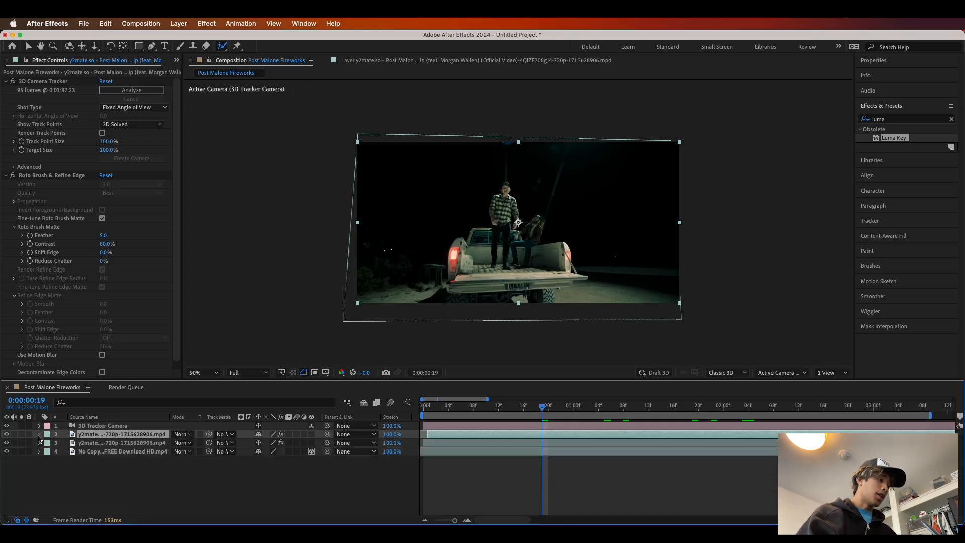
click(107, 452)
drag(109, 454, 111, 443)
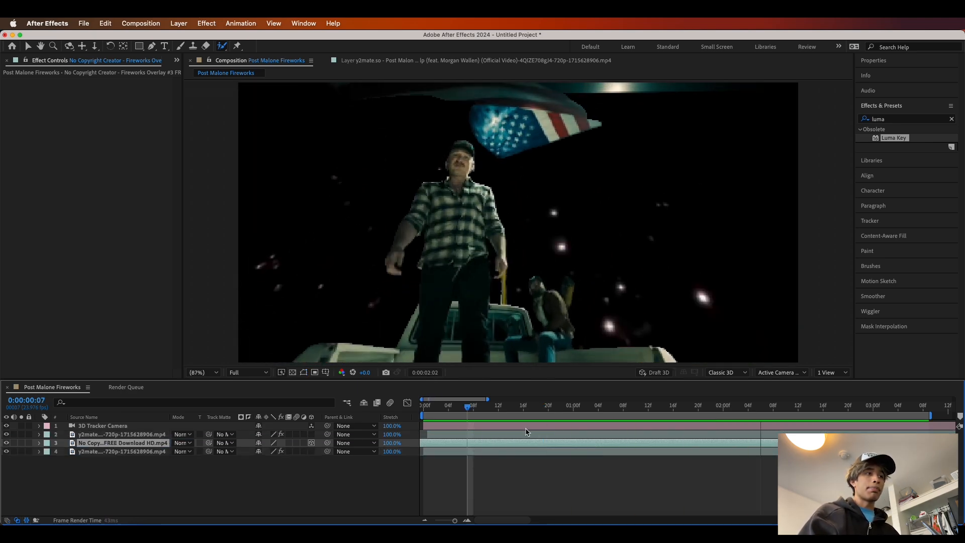
Play and scrub through the composite to examine how the fireworks sit behind the performers and the truck
key(space)
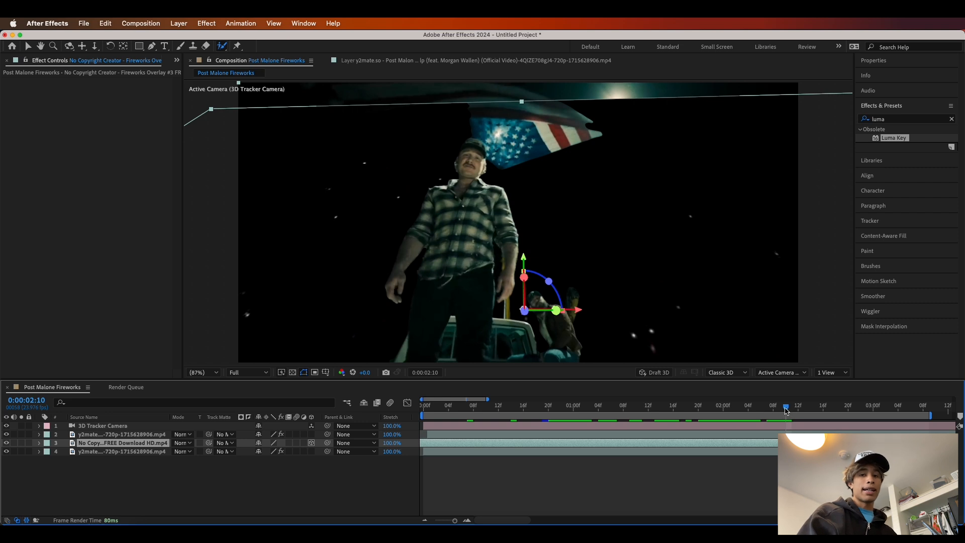
drag(788, 410, 749, 424)
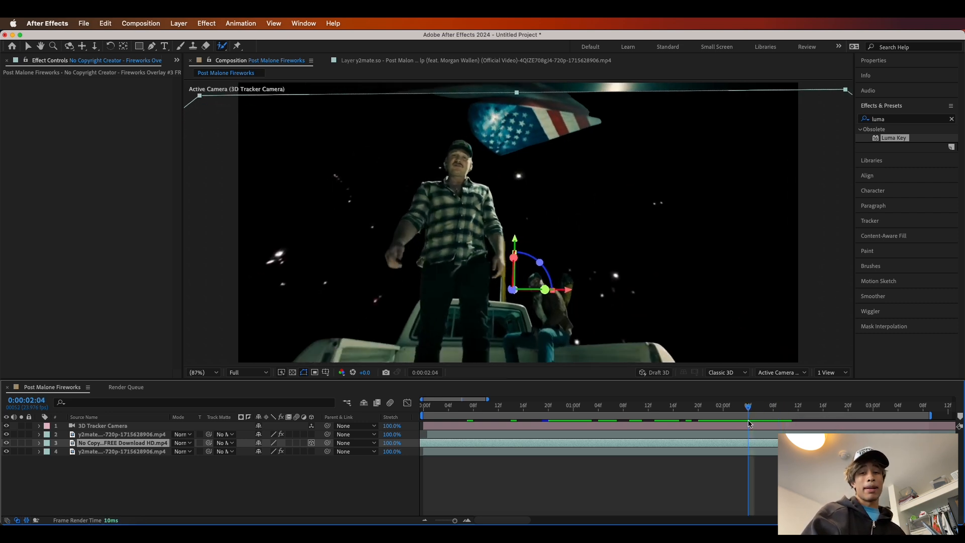
drag(751, 420, 554, 442)
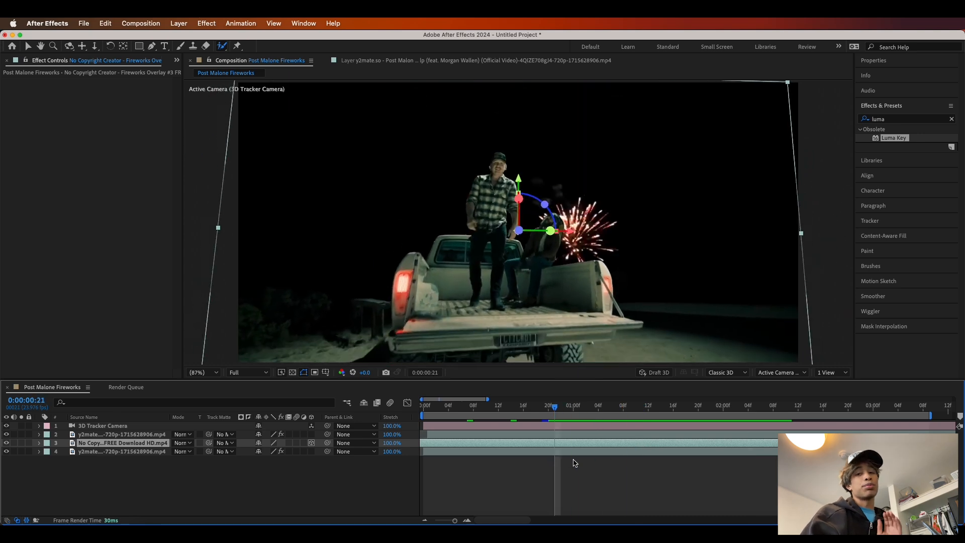
key(space)
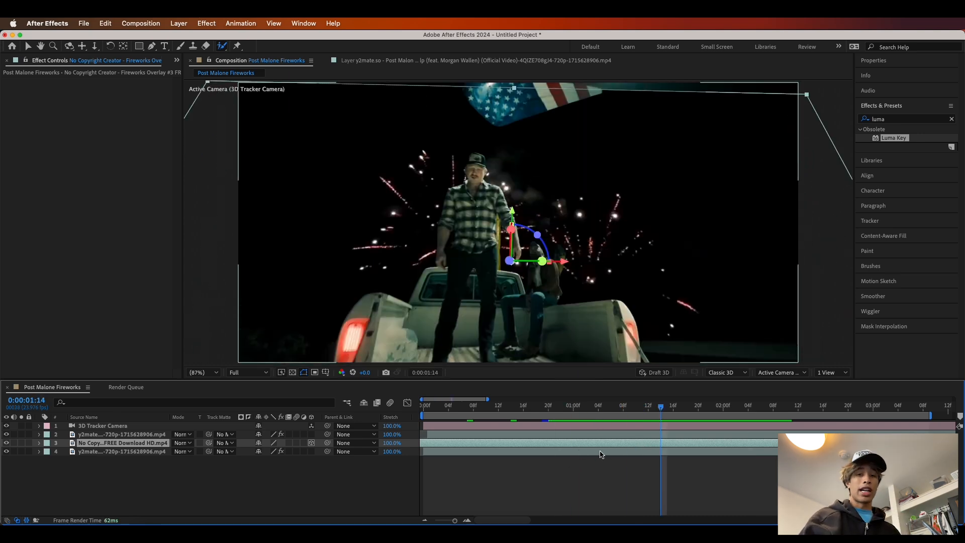
mouse_move(661, 408)
mouse_down()
mouse_move(718, 410)
mouse_move(483, 463)
mouse_up()
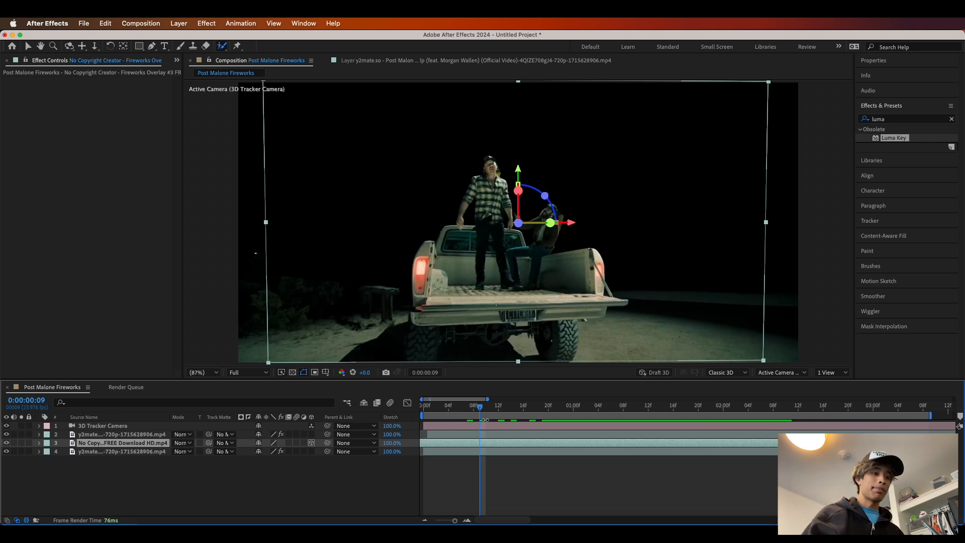
drag(485, 422, 538, 419)
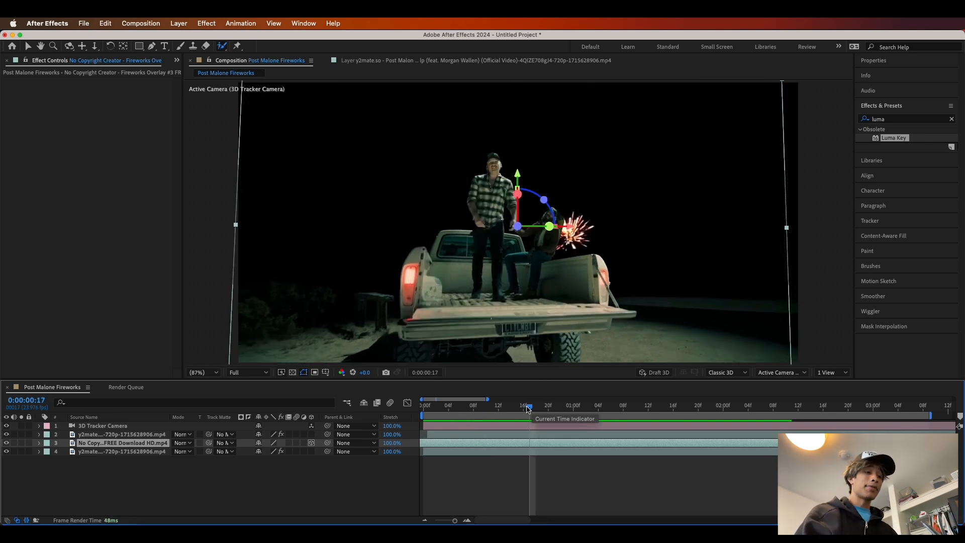
key(space)
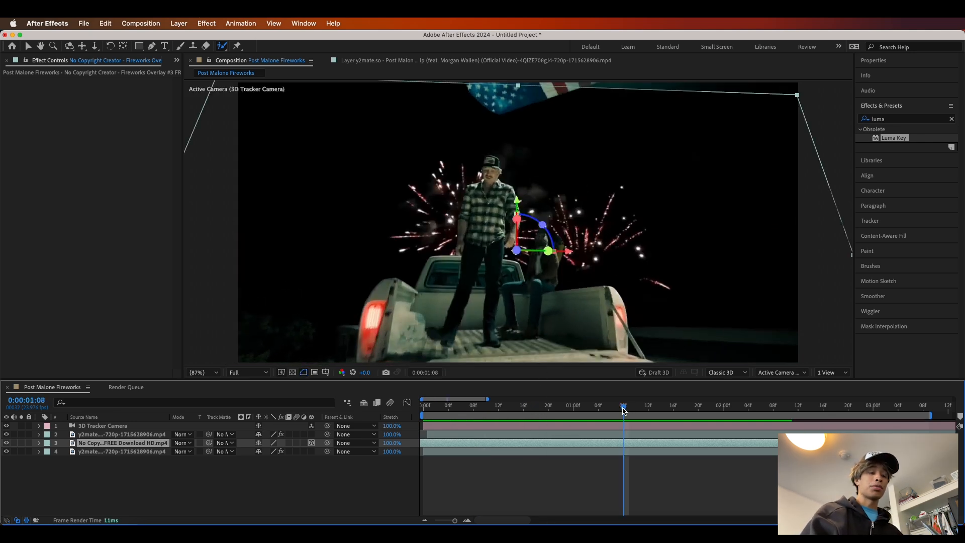
drag(624, 409, 575, 417)
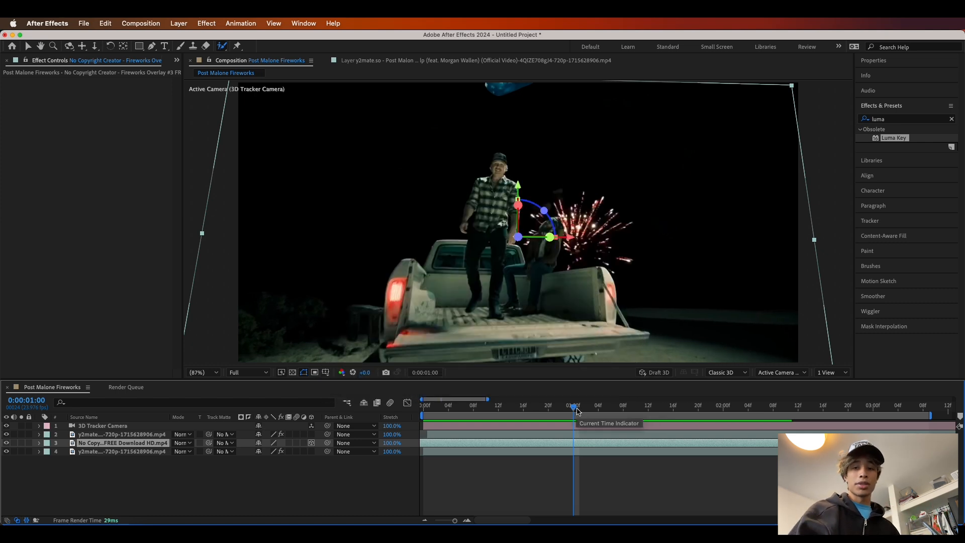
drag(577, 411, 521, 435)
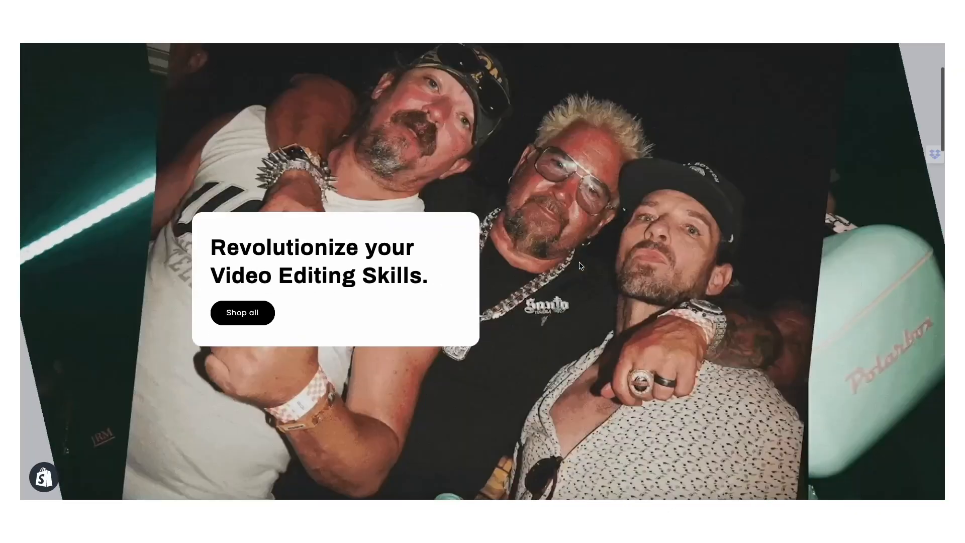
scroll(579, 261, down, 15)
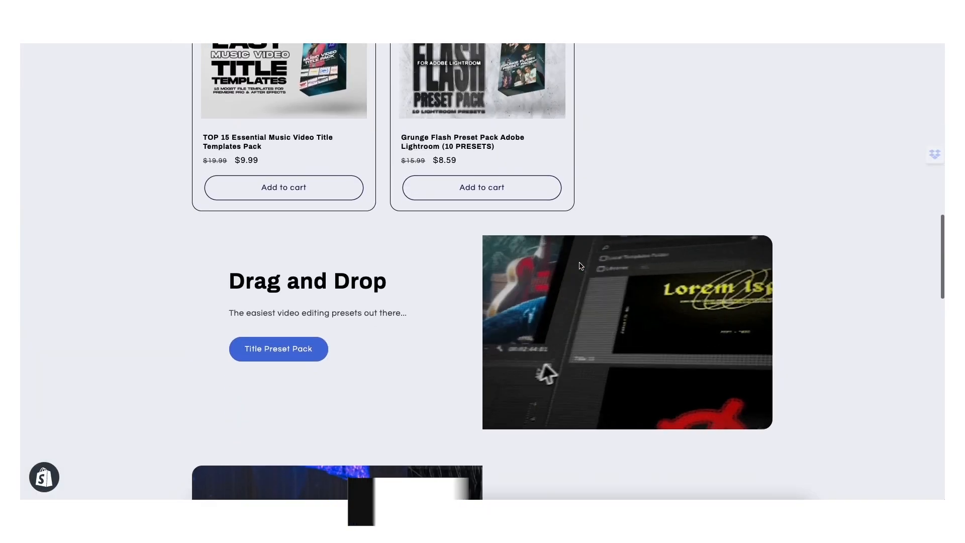
scroll(579, 265, down, 5)
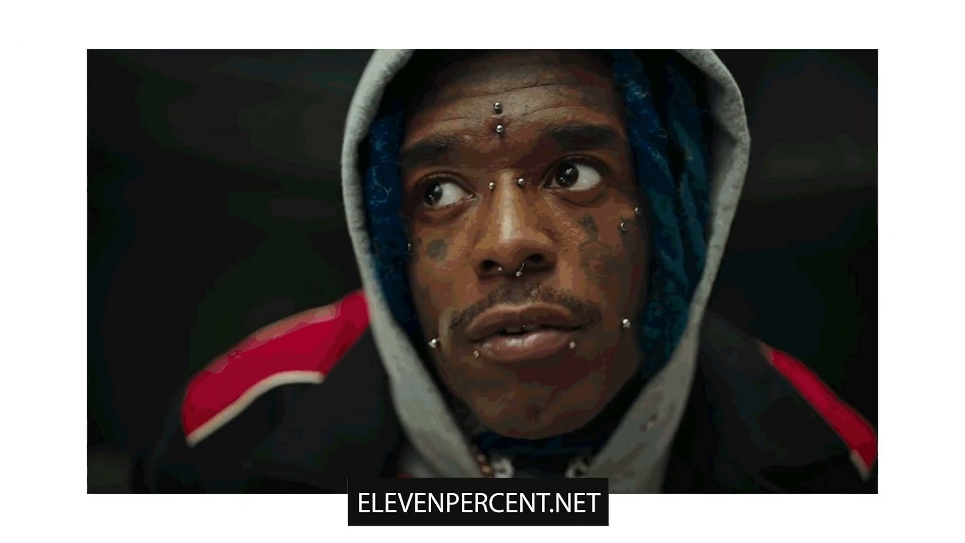